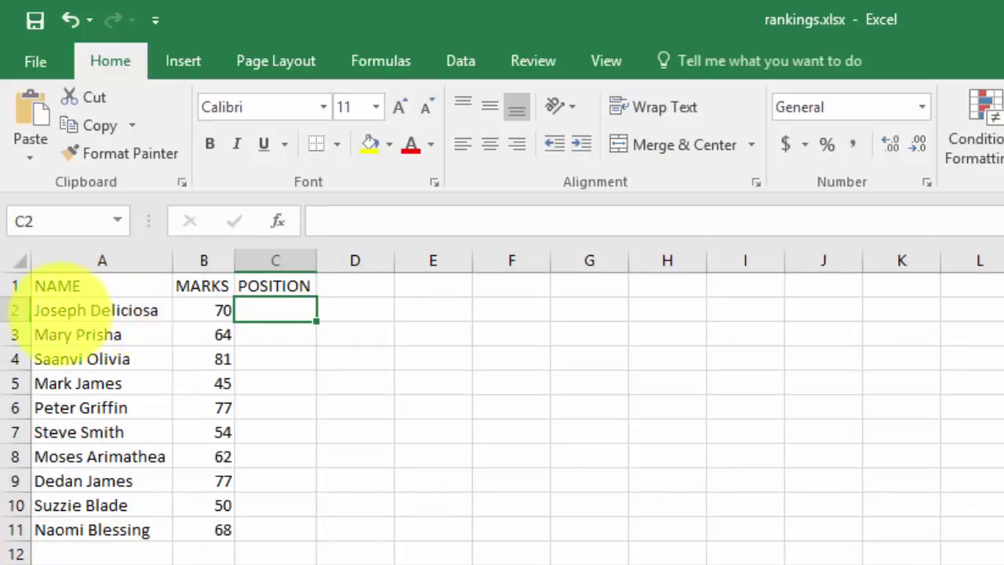
left_click_drag(47, 312, 291, 520)
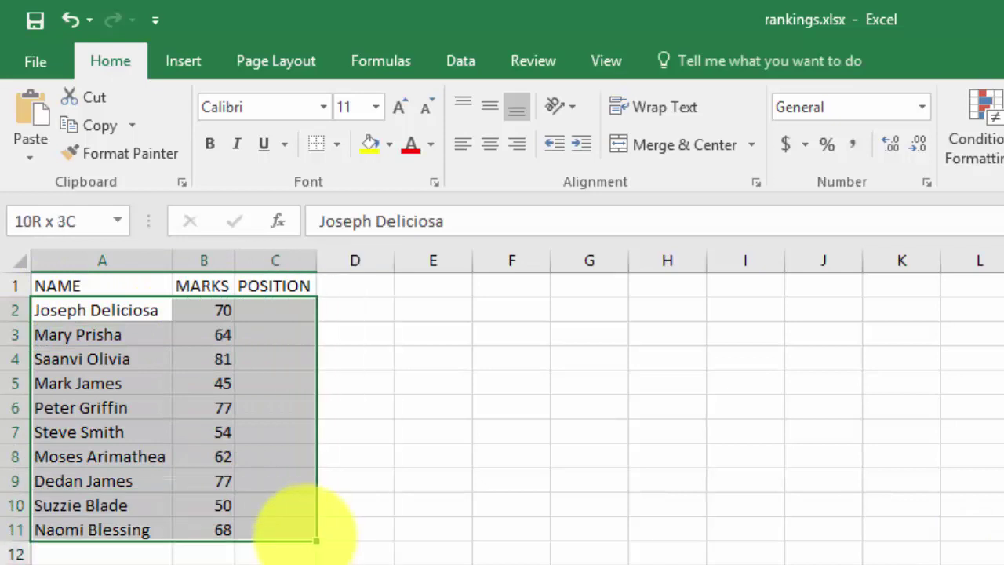
left_click(271, 432)
left_click_drag(204, 311, 205, 517)
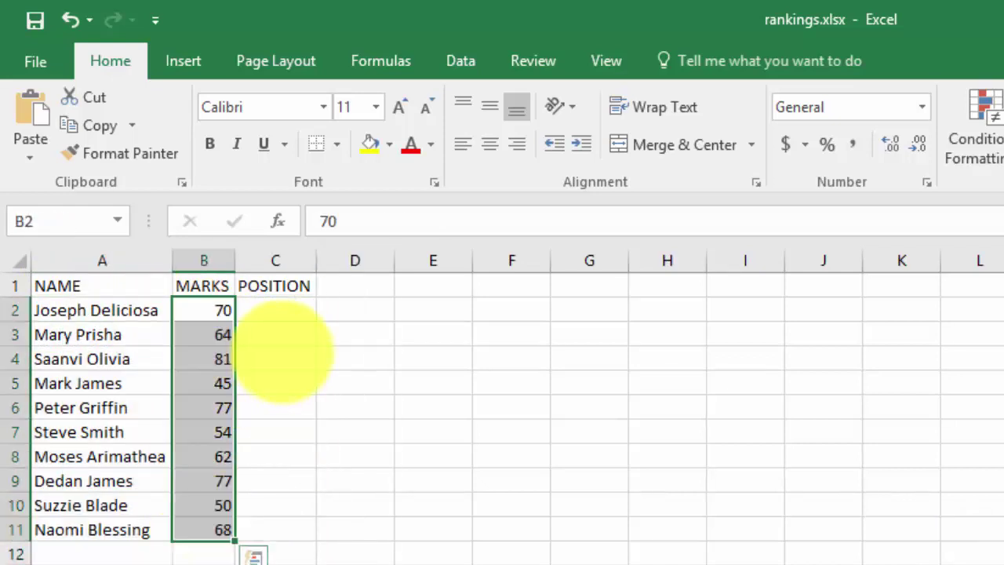
Widen the POSITION column and start a RANK formula in C2 with B2 as the number argument
left_click(276, 313)
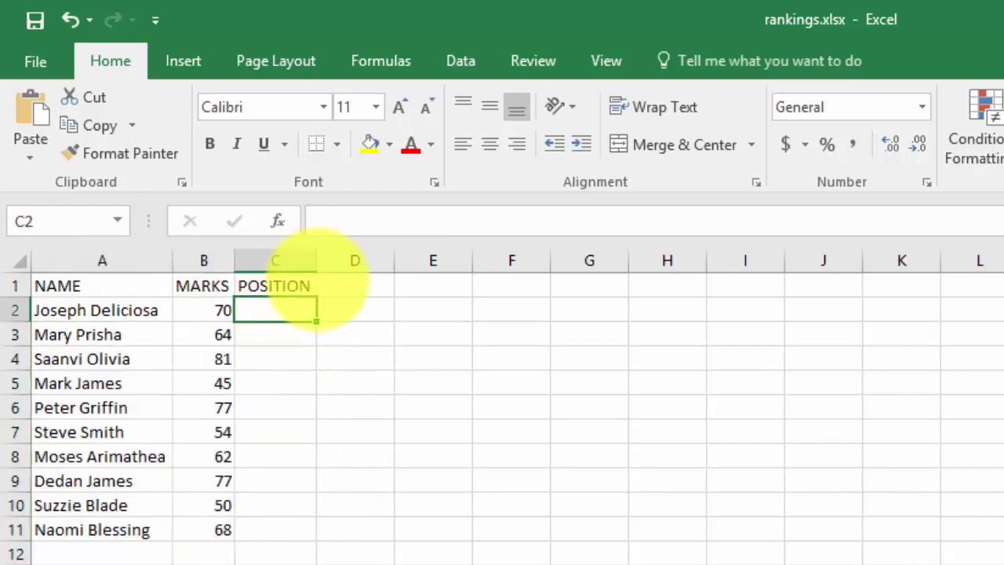
left_click_drag(316, 260, 503, 260)
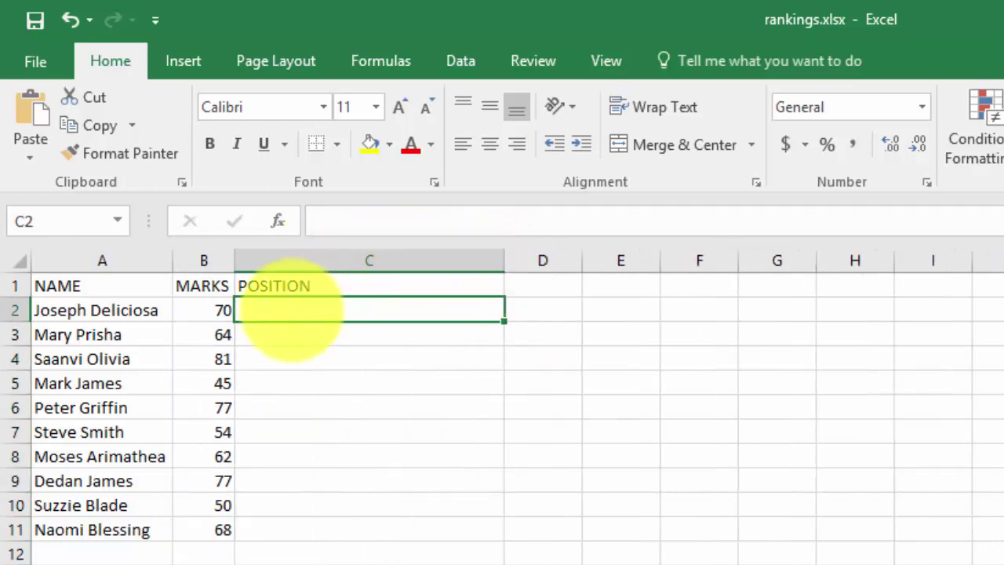
type("=RANK(")
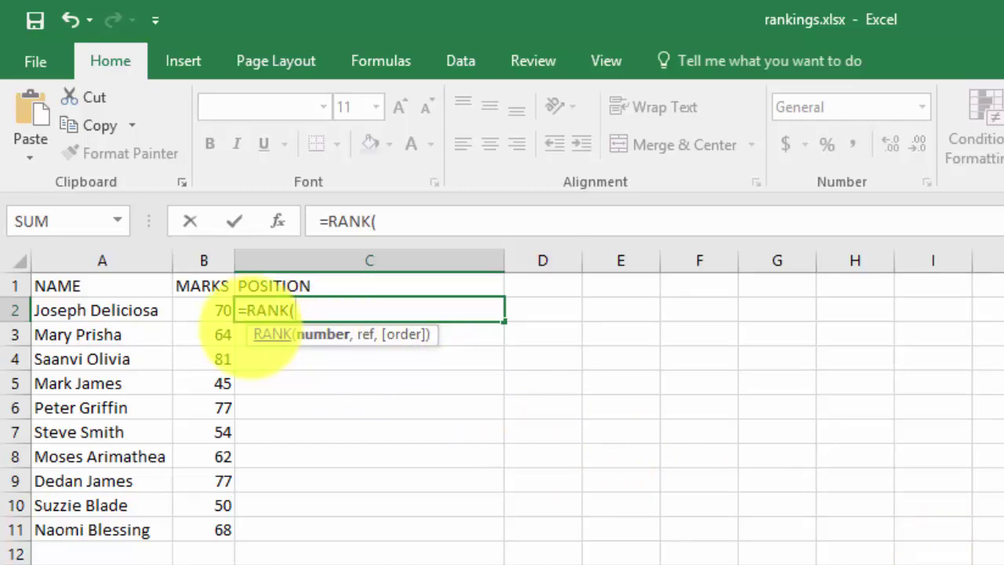
left_click(201, 306)
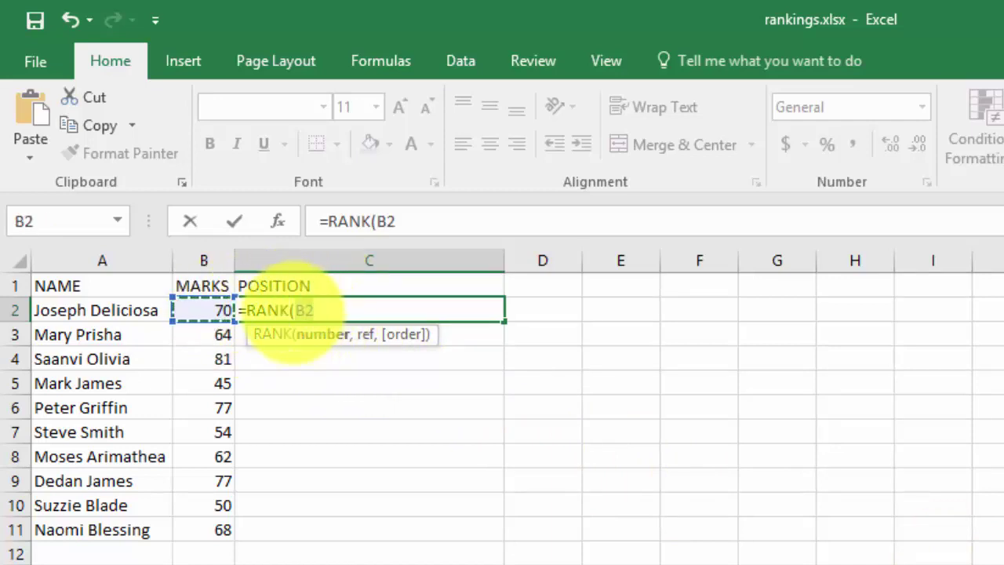
left_click(314, 311)
type(",")
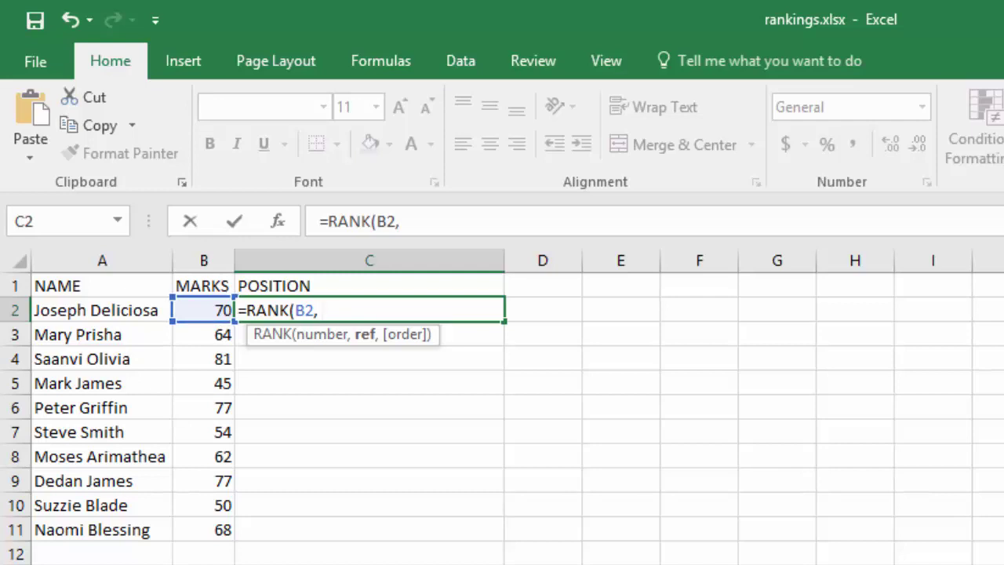
Complete the RANK formula in C2 with the absolute reference range $B$2:$B$11 and a closing parenthesis
type("B2")
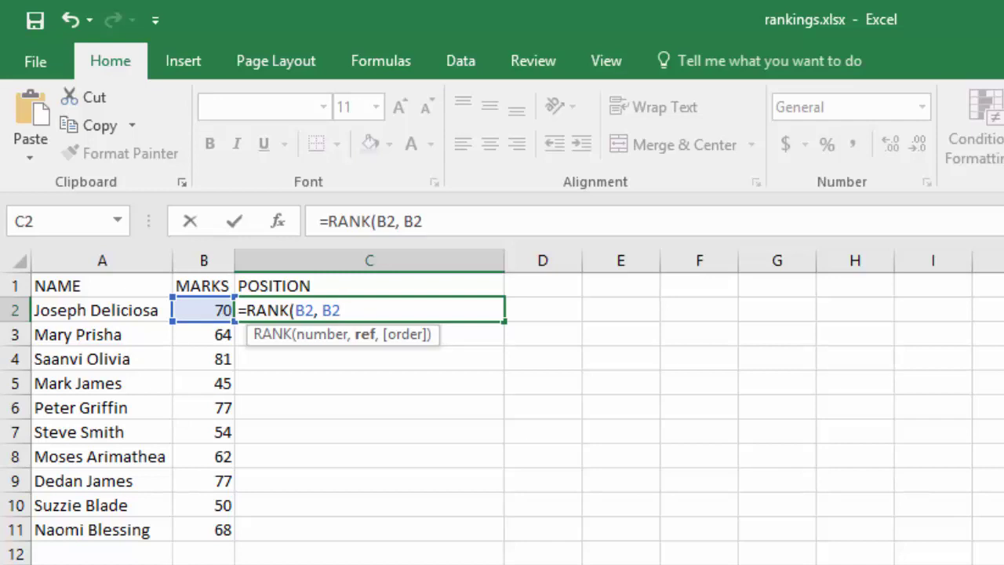
key("Left")
key("Left")
type("$")
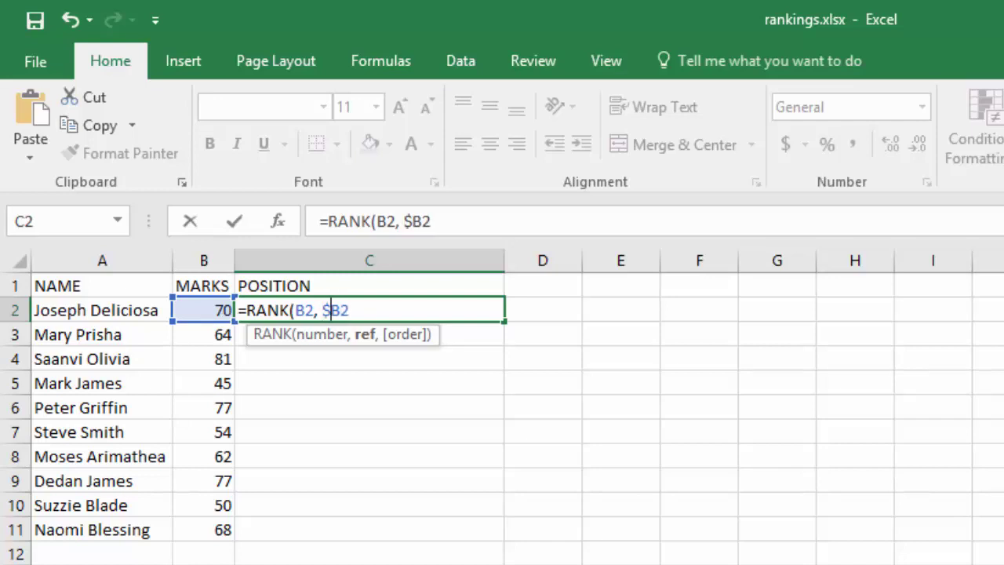
key("Right")
type("$")
key("Right")
type(":$B")
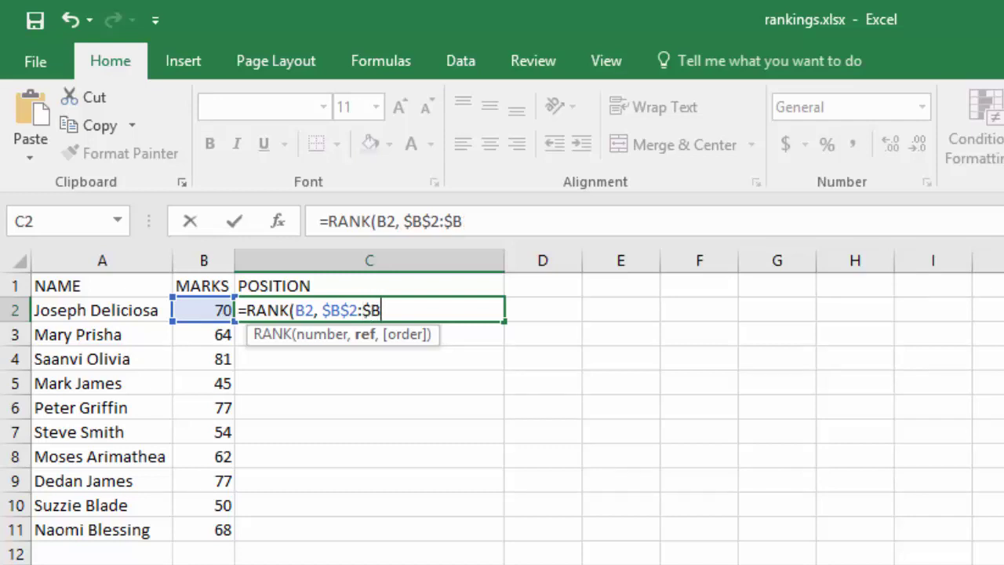
type("$11")
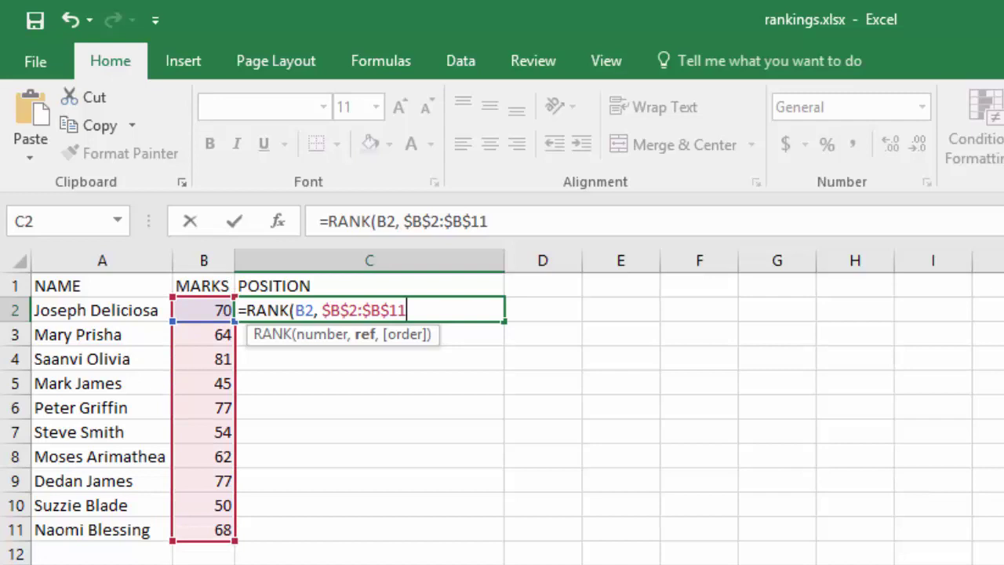
type(")")
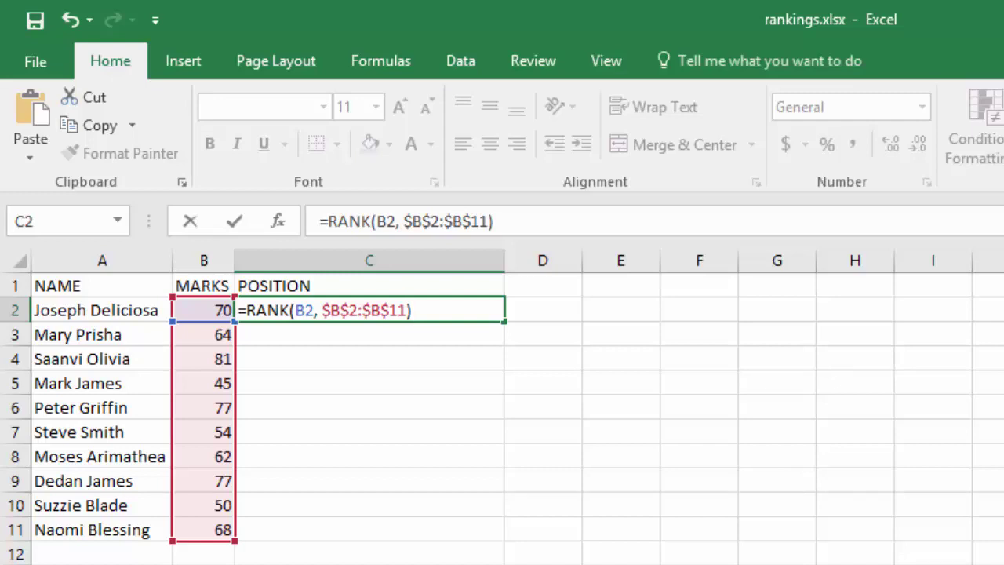
key("Left")
type(",")
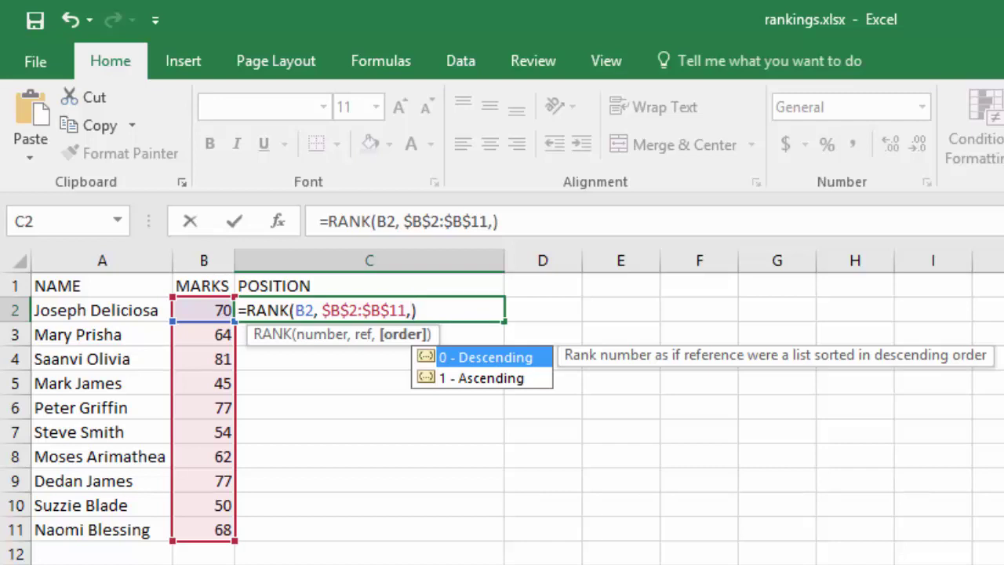
key("BackSpace")
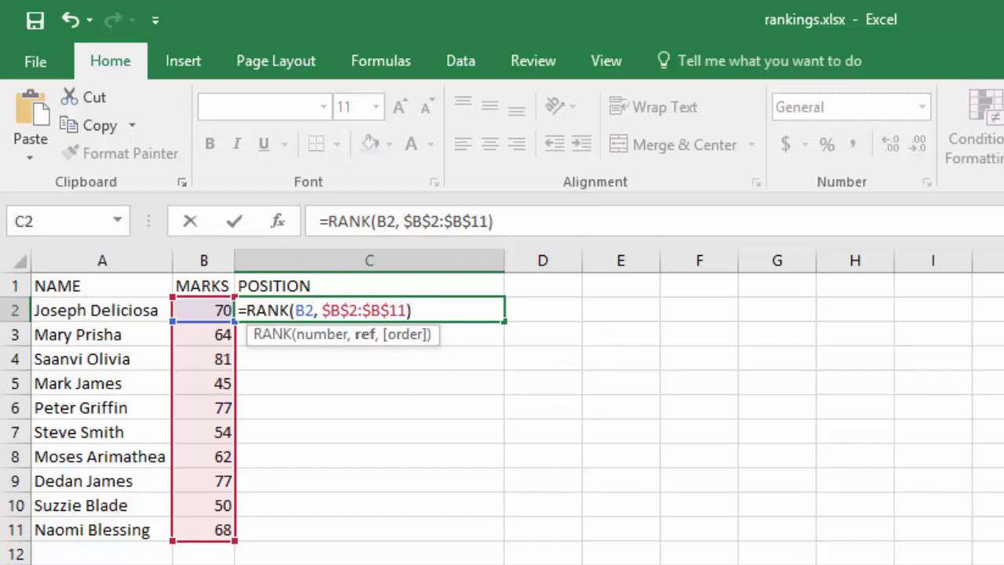
key("Right")
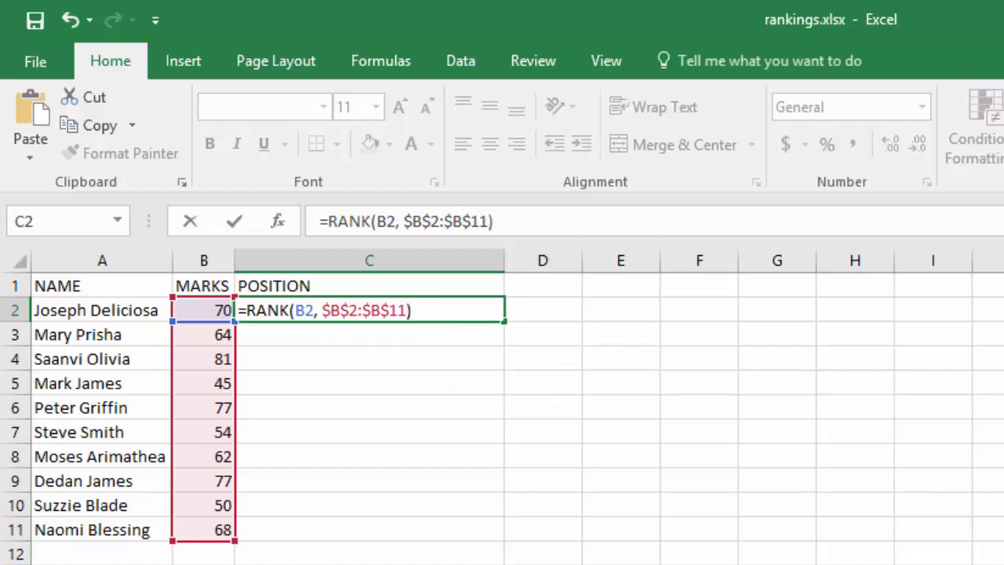
Commit the C2 formula, narrow the POSITION column and fill the formula down through C11
key("Return")
left_click(369, 310)
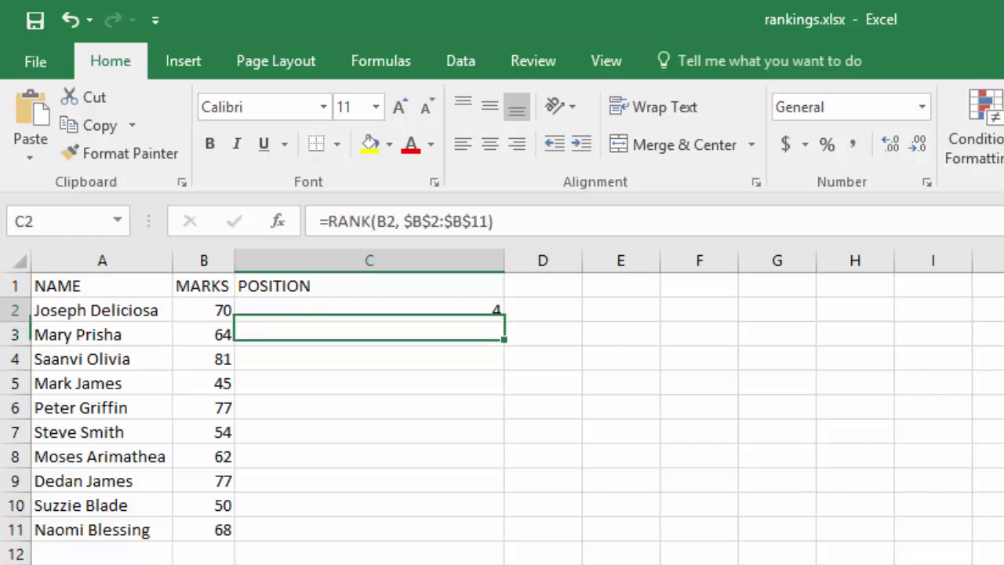
left_click(504, 261)
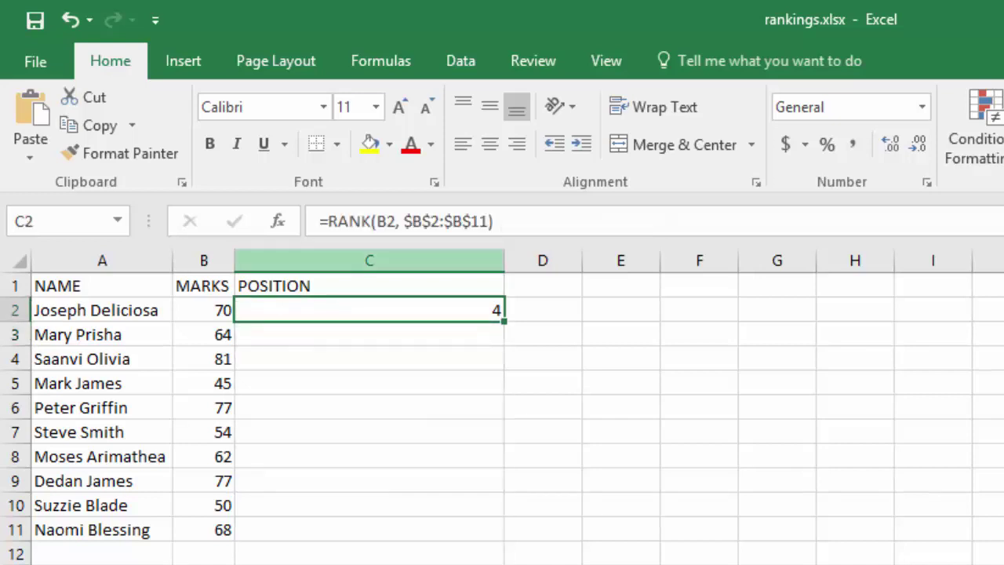
left_click_drag(504, 261, 340, 260)
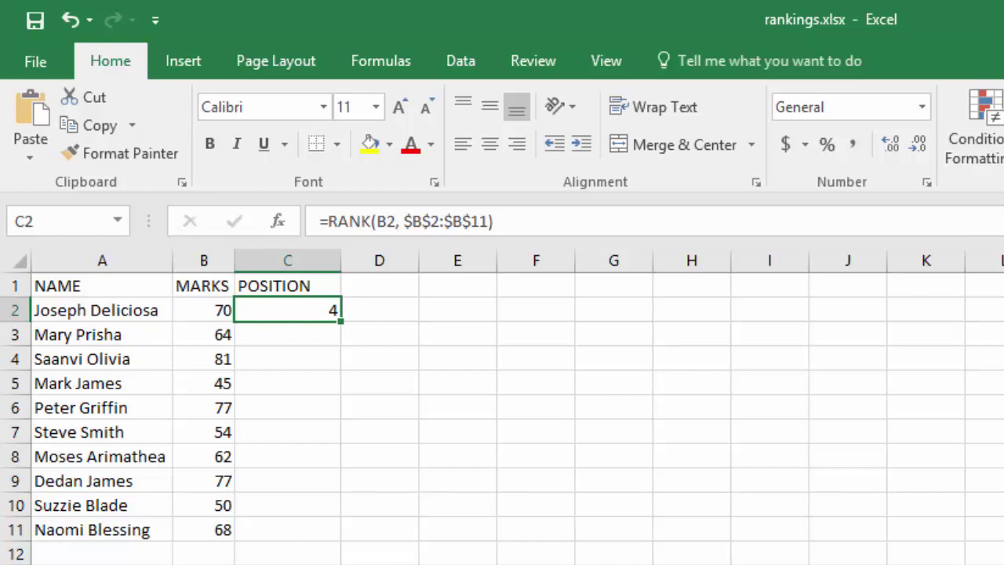
left_click_drag(341, 321, 340, 538)
left_click(379, 530)
left_click(457, 383)
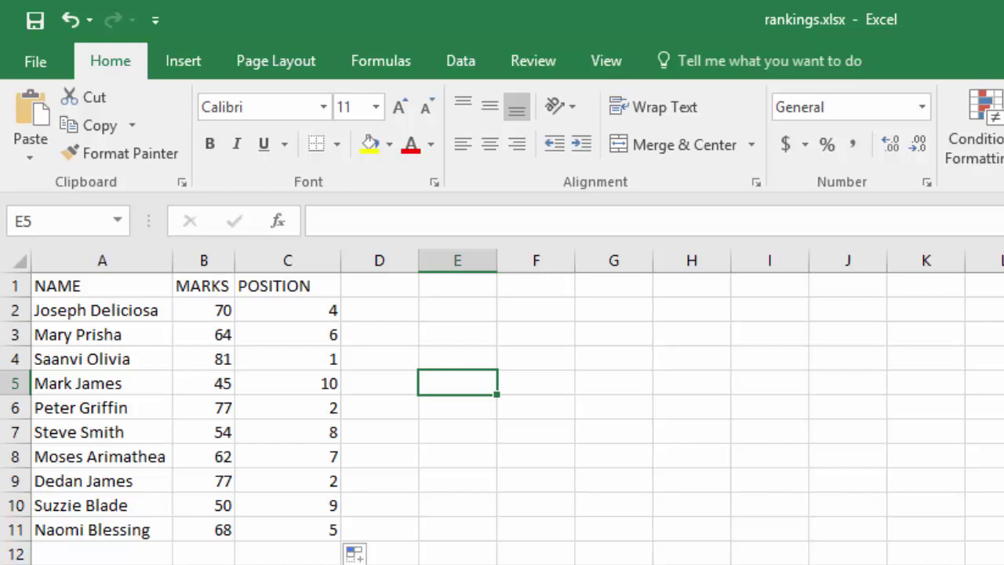
Compare the marks in B6 and B9 with their positions in C6 and C9, and inspect the RANK formula in C6
left_click(204, 408)
left_click(204, 481)
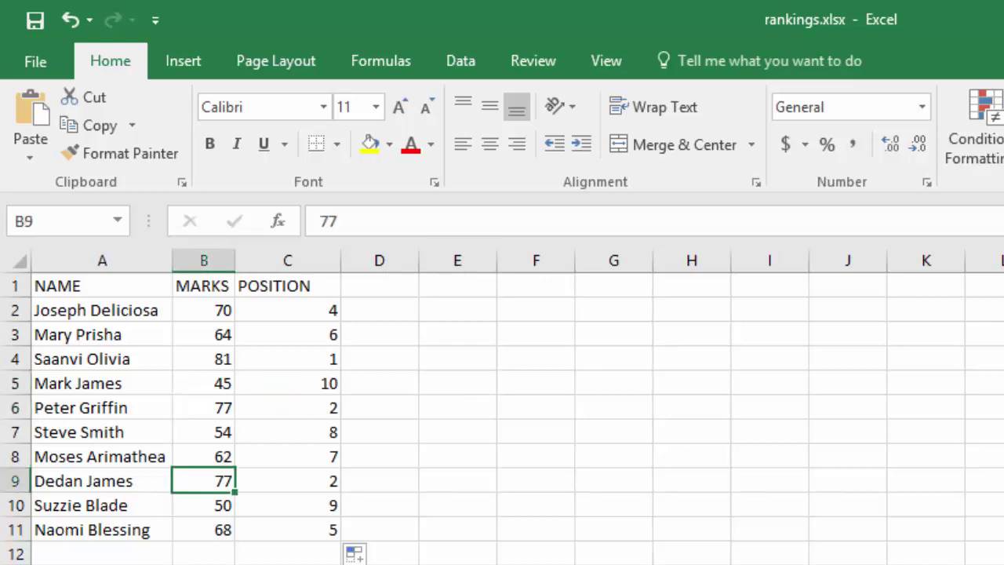
left_click(287, 481)
left_click(287, 456)
left_click(287, 407)
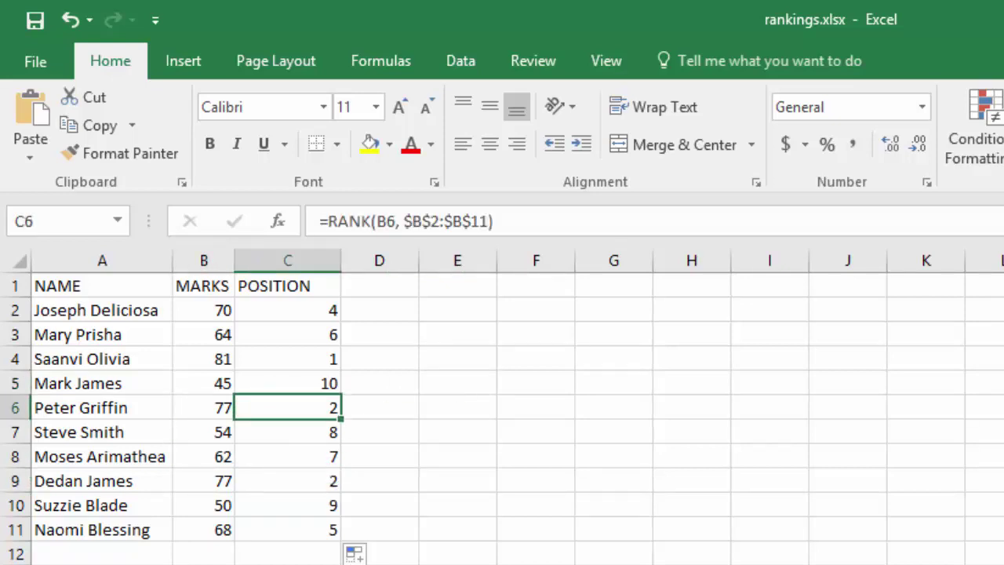
left_click(288, 481)
left_click(287, 407)
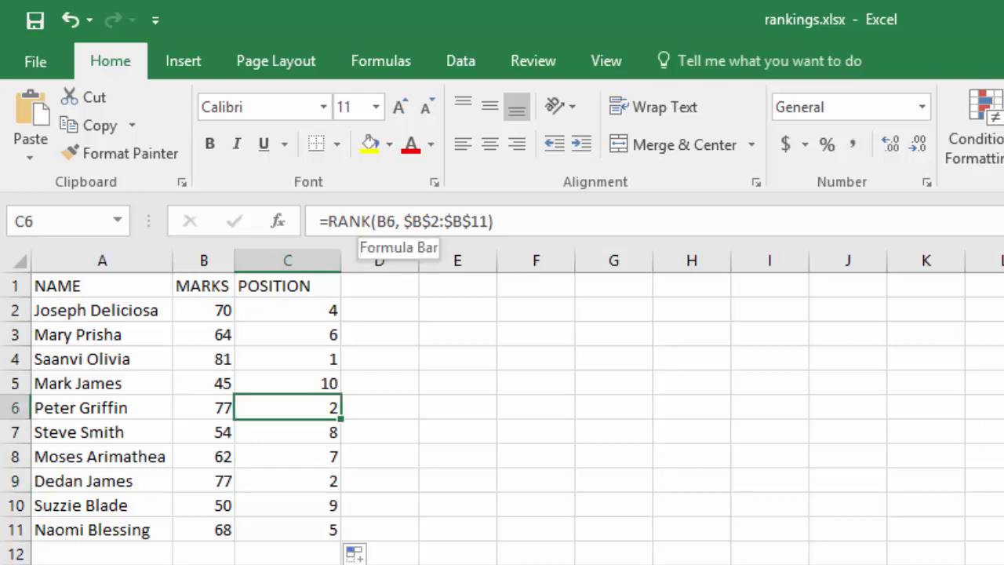
double_click(356, 222)
left_click(361, 222)
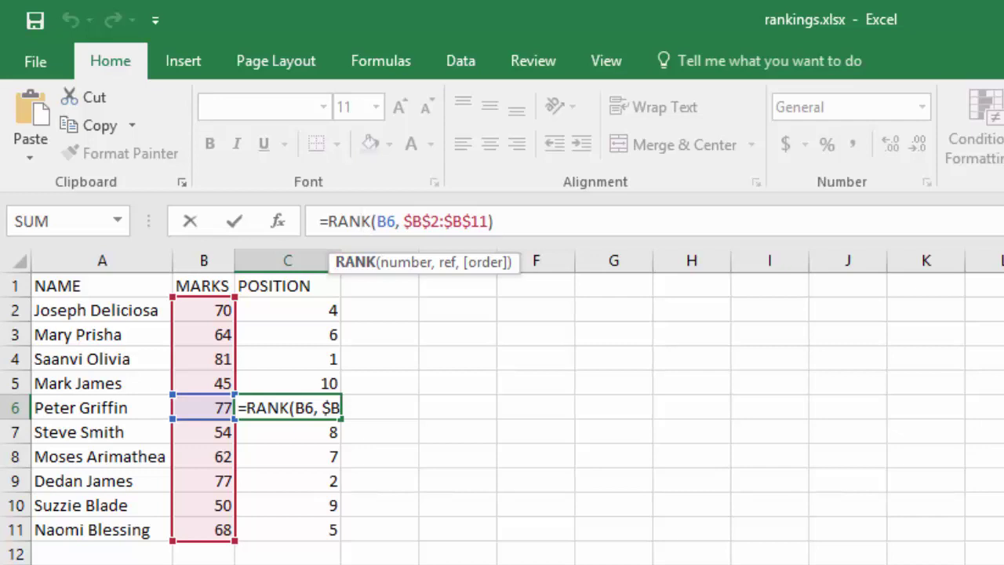
Enter =RANK.EQ(B2, $B$2:$B$11) in D2 and fill it down through D11
left_click(380, 310)
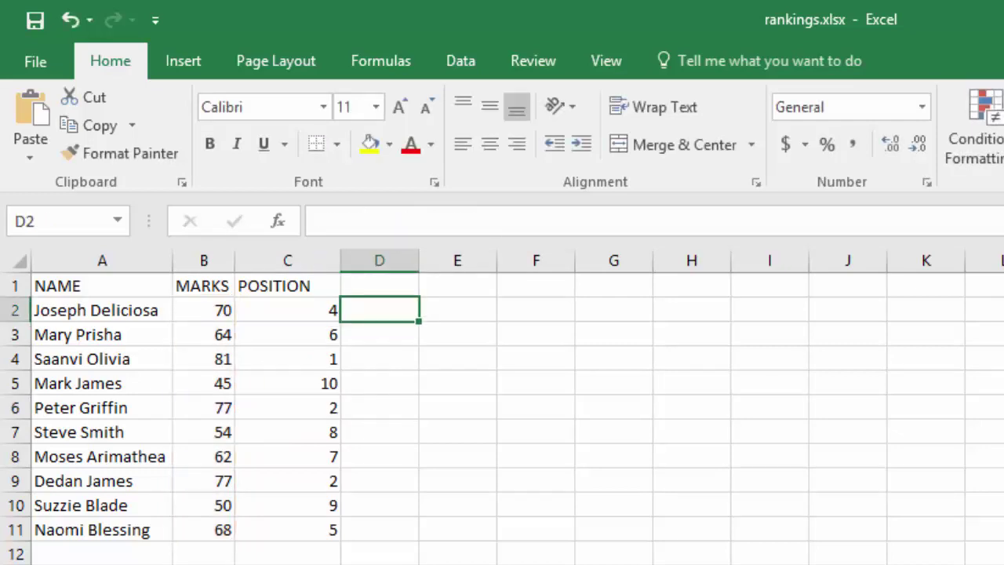
type("=RANK.EQ(")
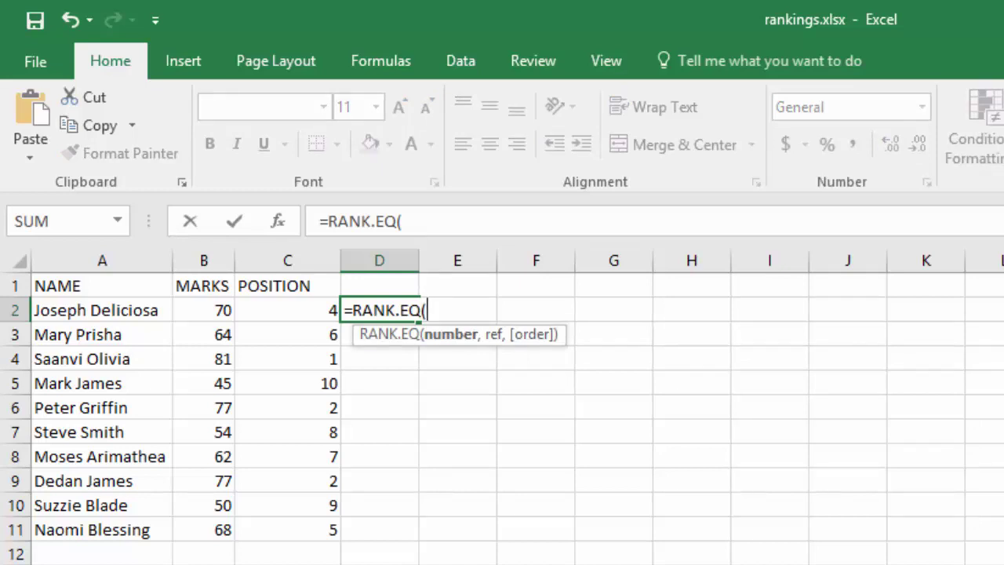
left_click(204, 311)
type(",")
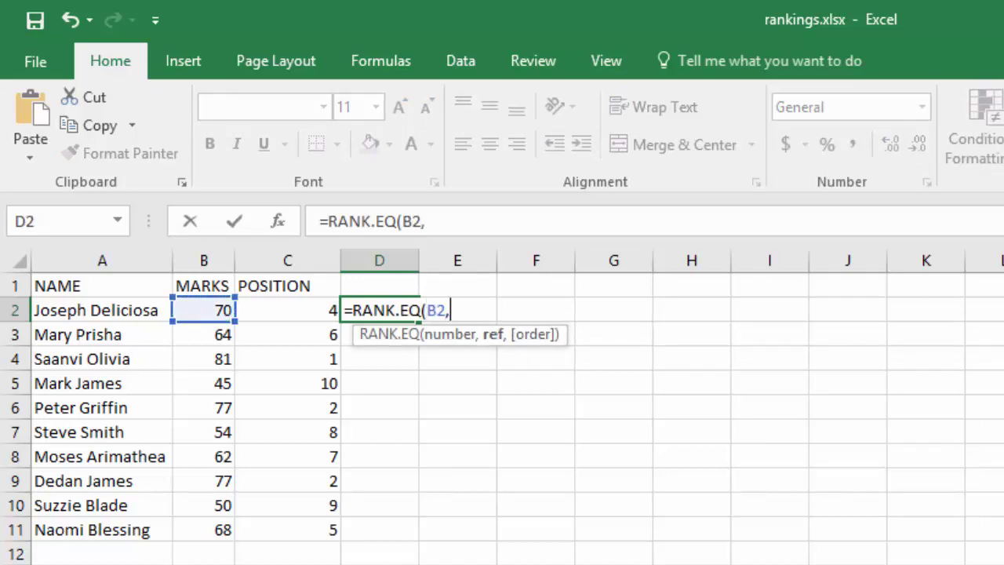
type("$B$2:")
key("Return")
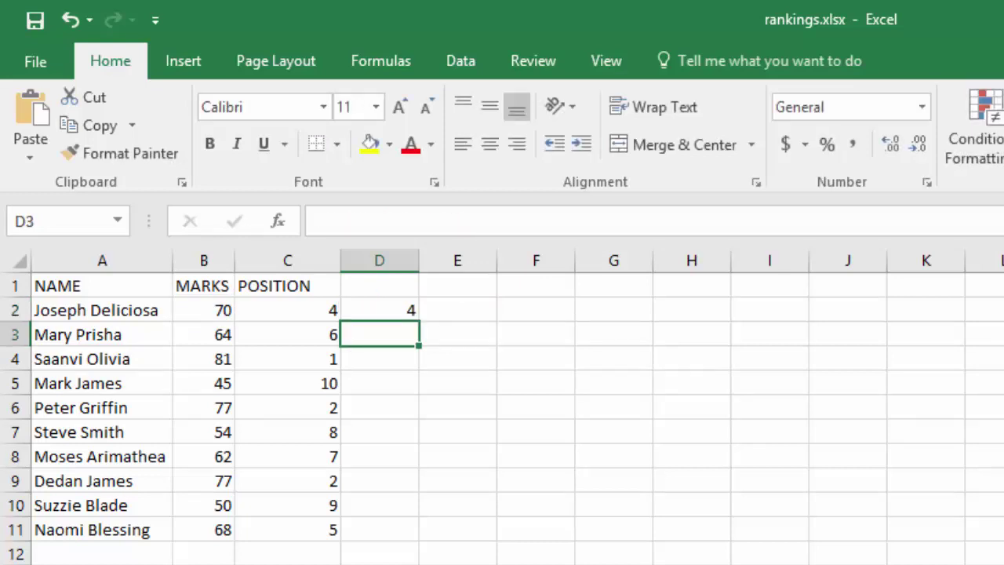
left_click(380, 310)
left_click_drag(418, 321, 418, 541)
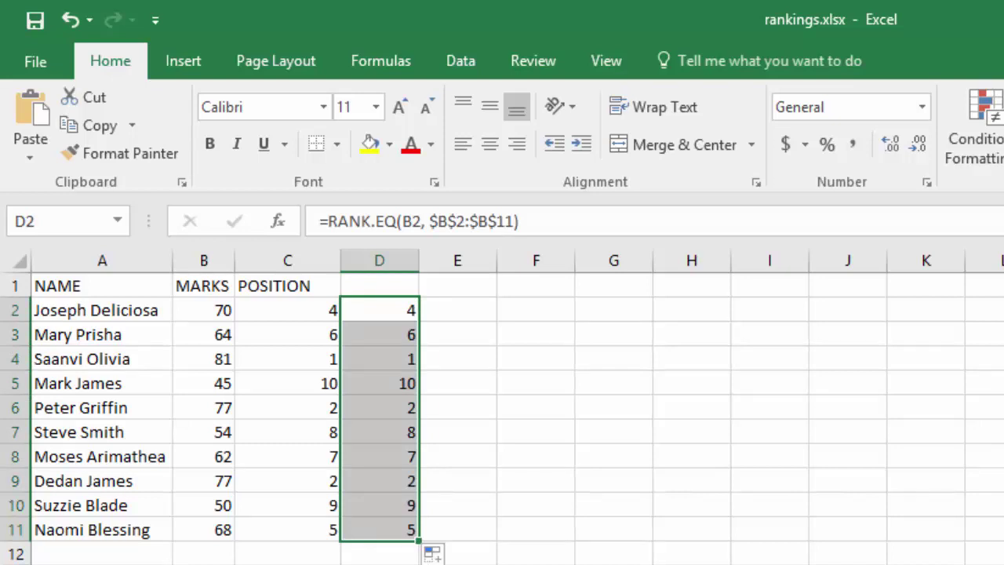
Compare the formulas in D2 and C2, and check the marks in B6 and B9 against their positions in C6 and C9
left_click(380, 310)
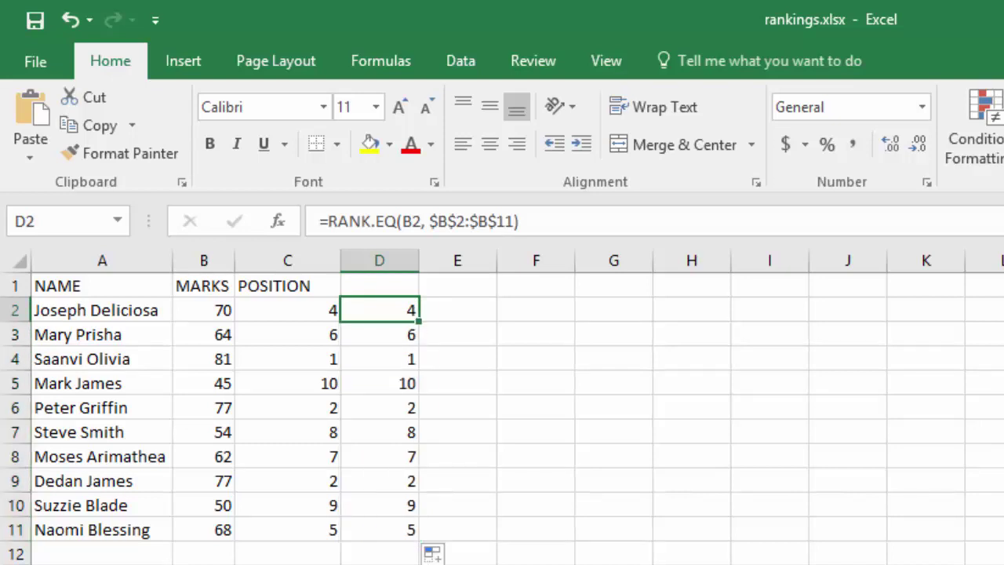
left_click(287, 310)
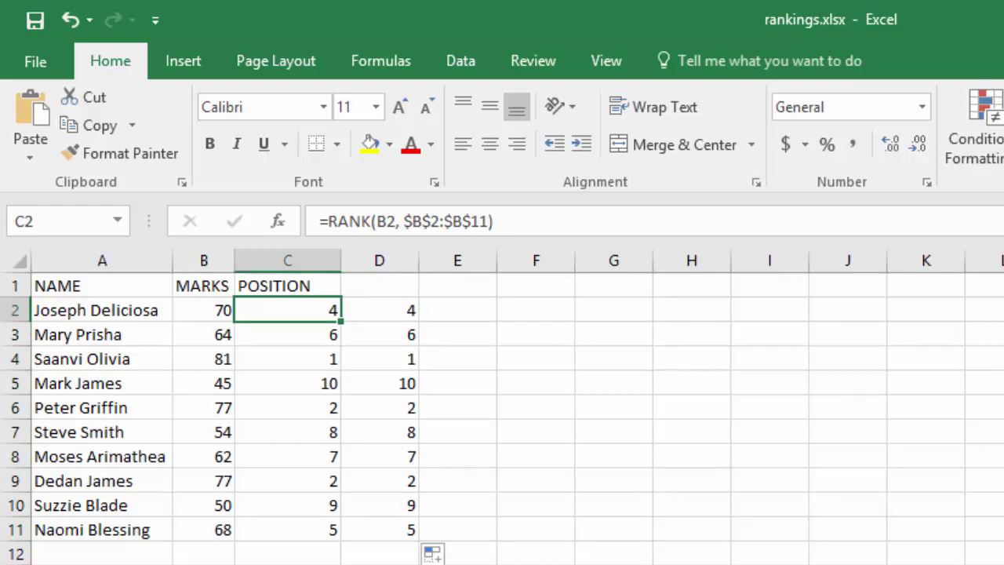
left_click(458, 310)
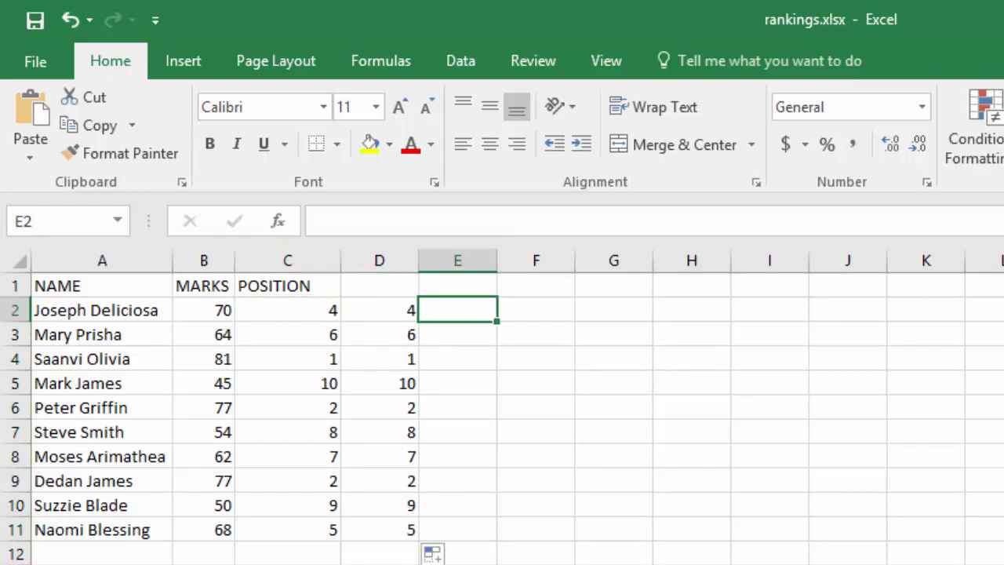
left_click(204, 408)
left_click(204, 481)
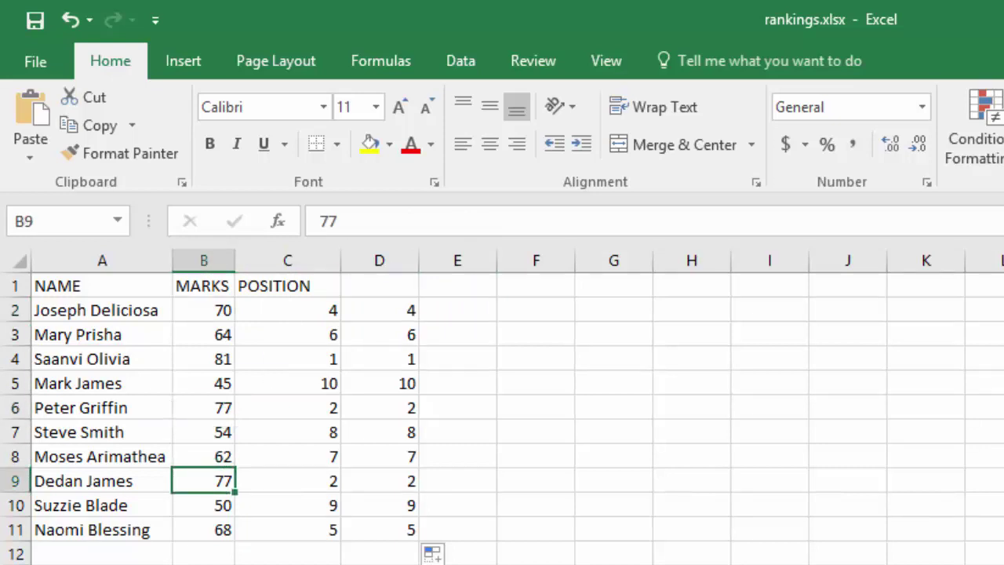
left_click(287, 408)
left_click(287, 481)
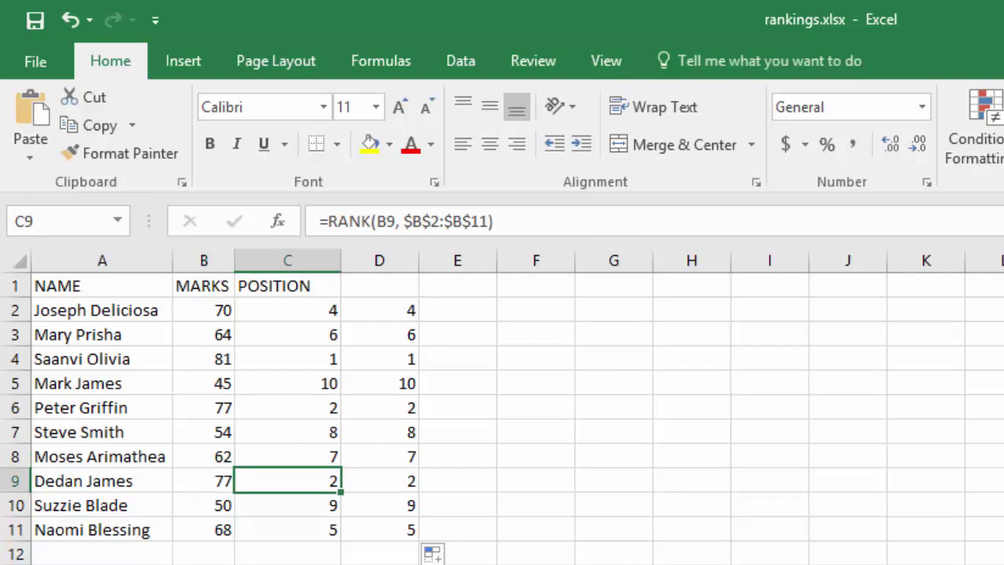
Enter =RANK.AVG(B2, $B$2:$B$11) in E2 and fill it down through E11
left_click(457, 310)
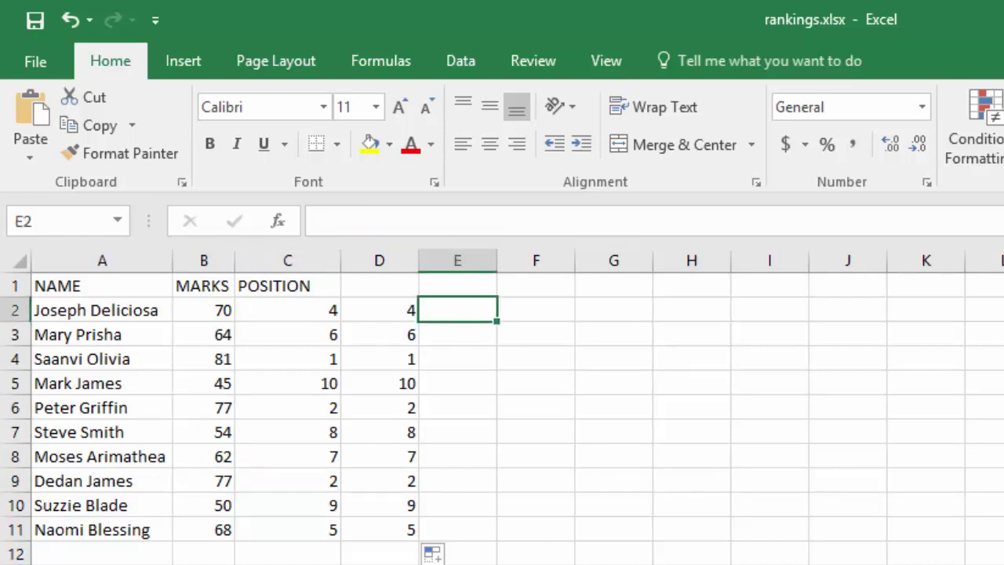
type("=RANK.AVG(")
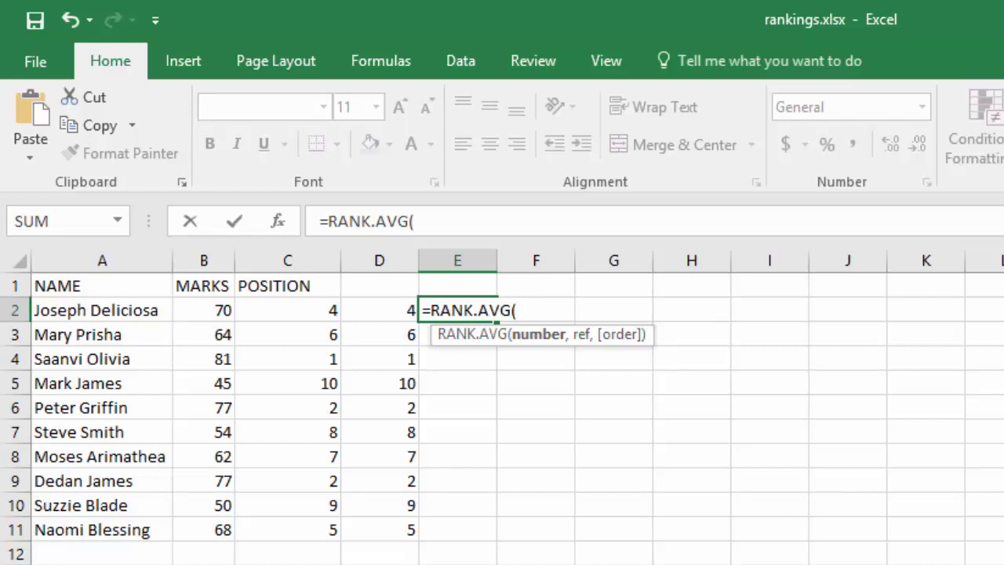
left_click(204, 310)
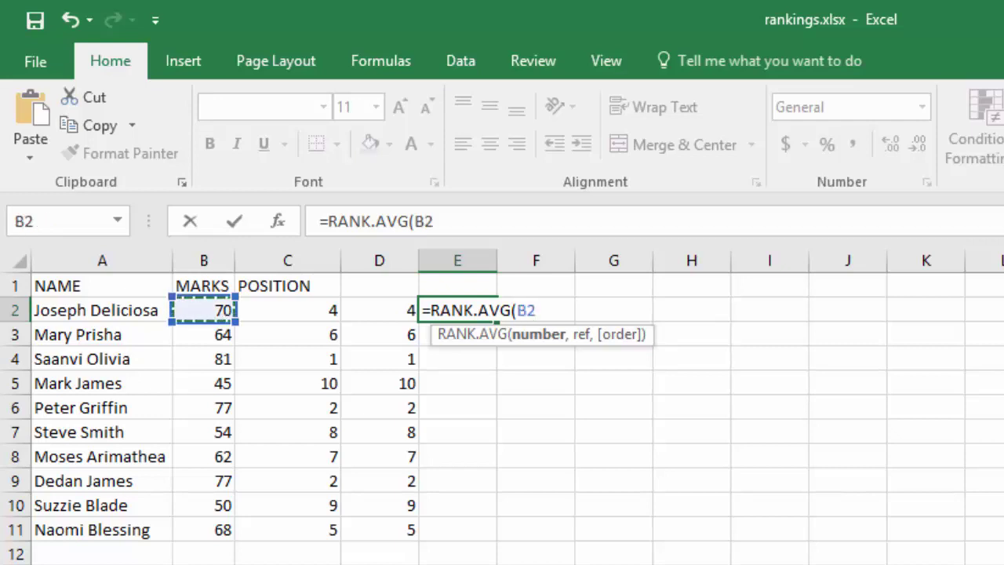
type(", ")
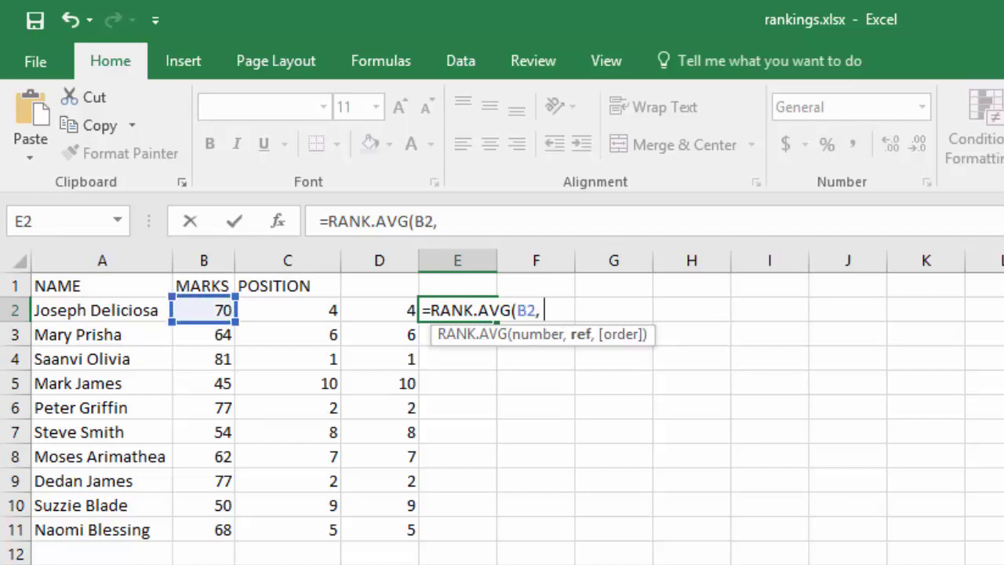
type(" $B")
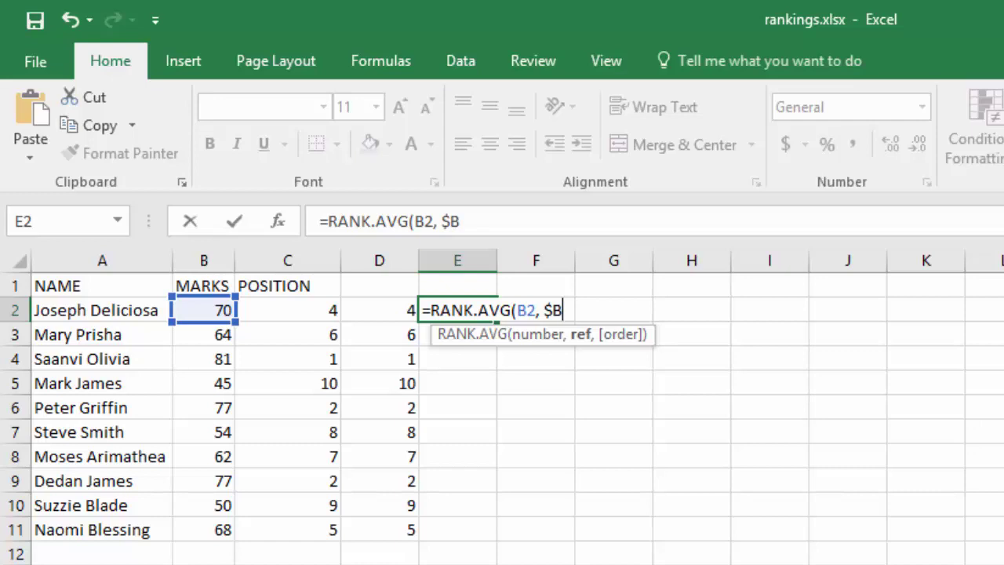
type("$2")
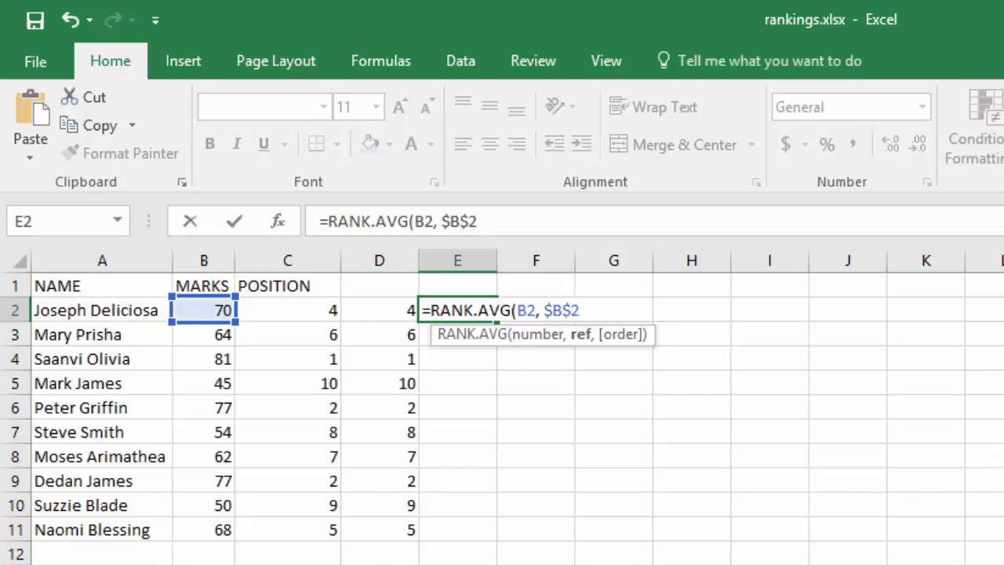
type(":")
type("$")
type("B$")
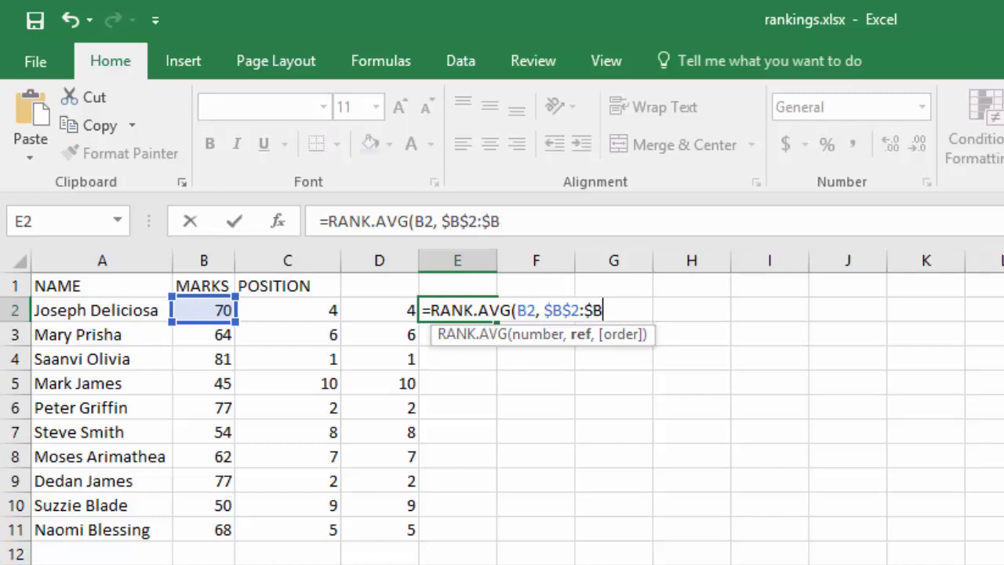
type("11")
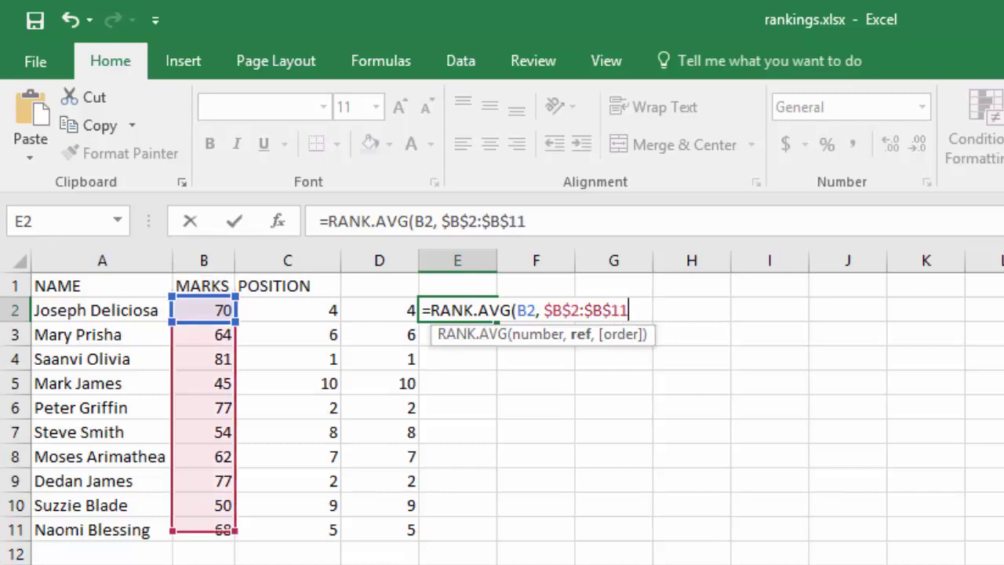
type(")")
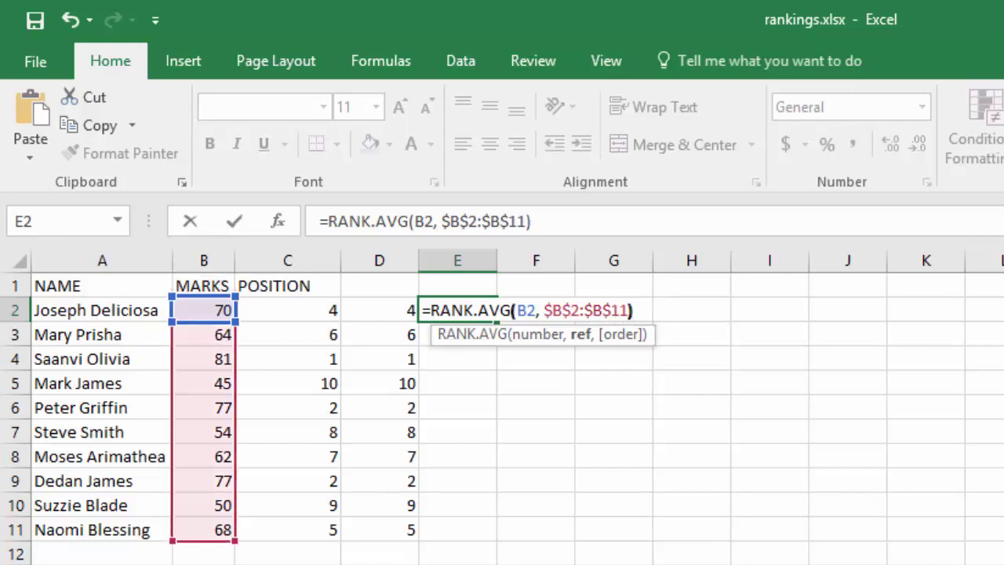
key("Return")
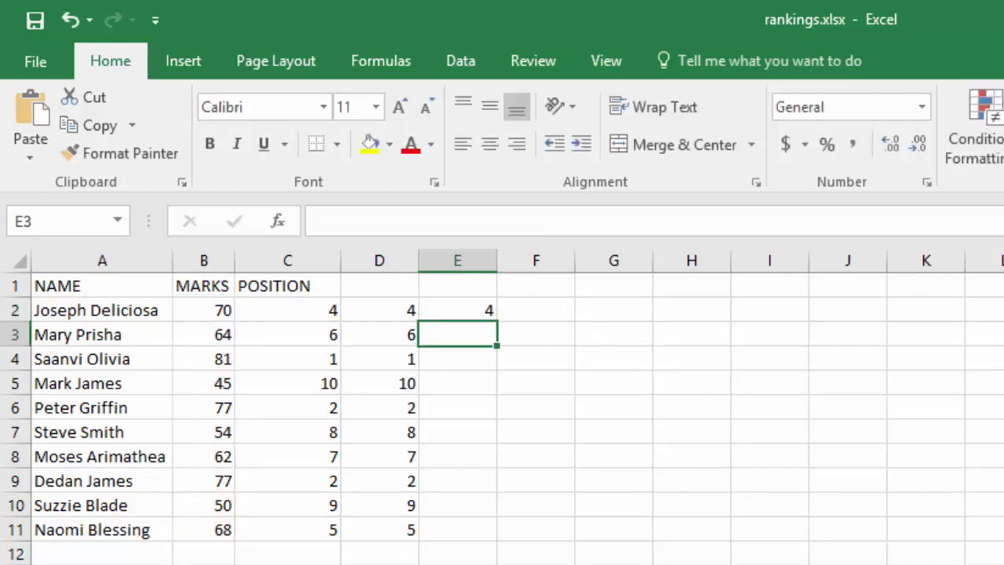
left_click(457, 310)
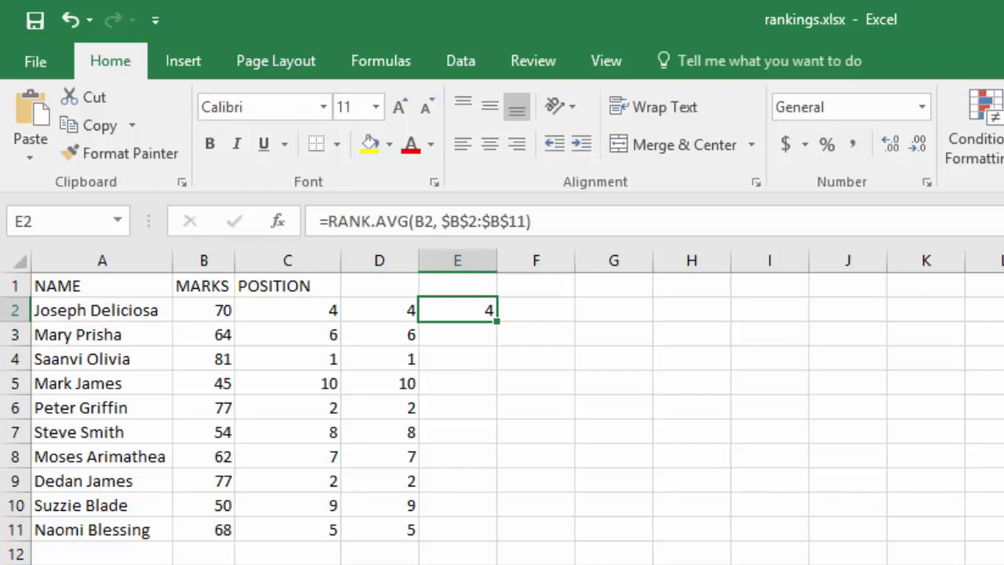
left_click_drag(497, 321, 486, 540)
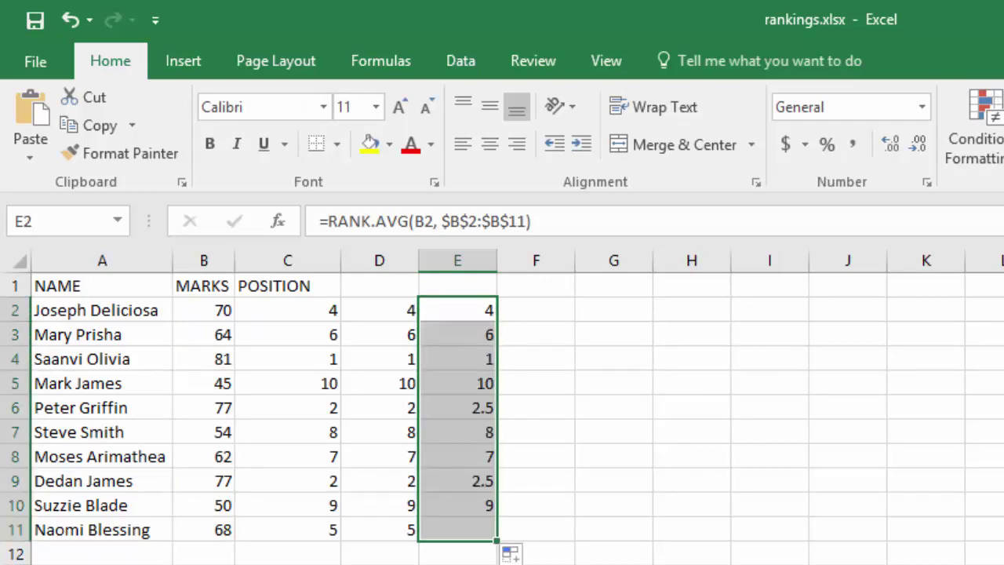
Check the equal marks in B6 and B9 against their RANK.AVG positions in E6 and E9 and RANK.EQ positions in D6 and D9
left_click(458, 408)
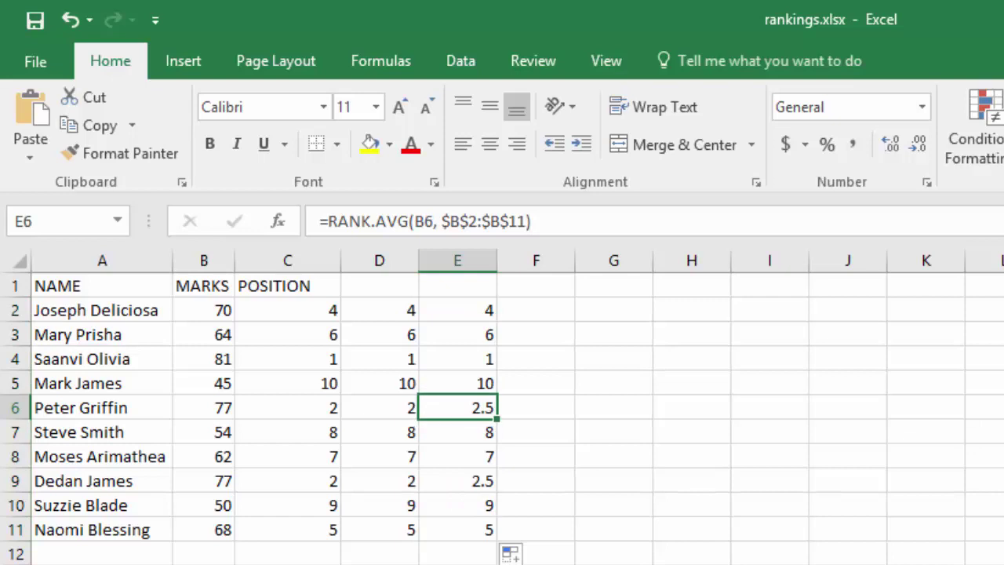
left_click(204, 407)
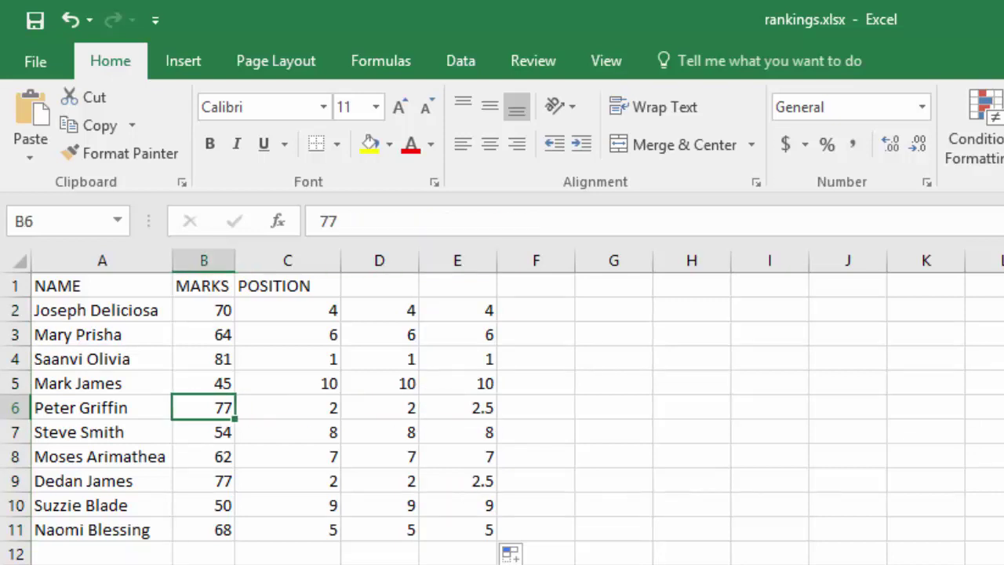
left_click(204, 481)
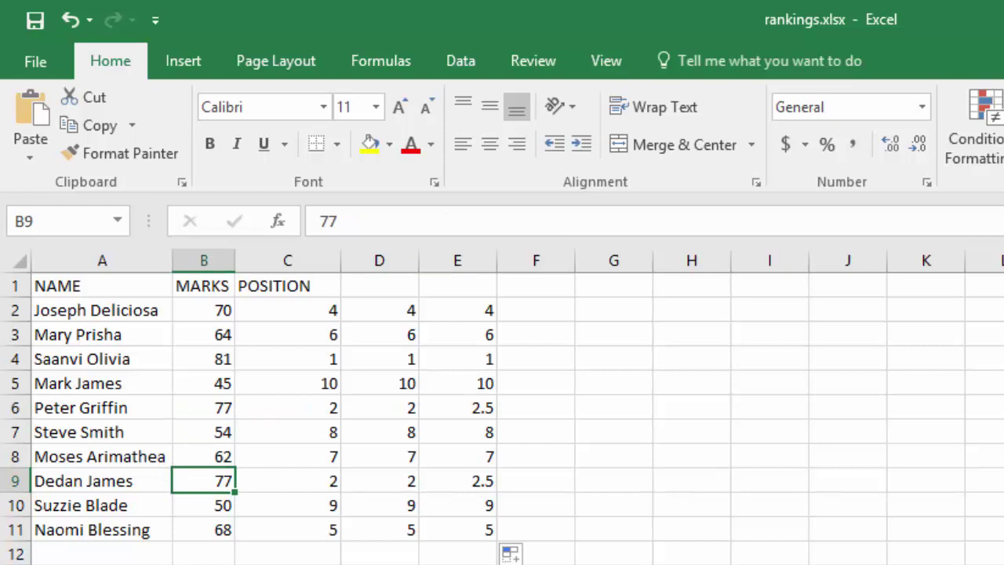
left_click(457, 408)
left_click(457, 481)
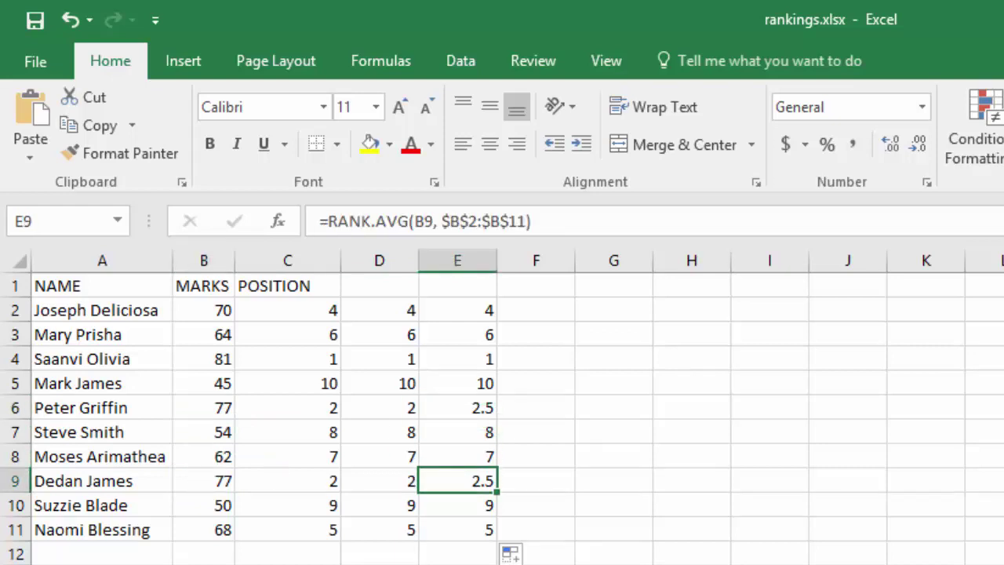
left_click(380, 407)
left_click(379, 481)
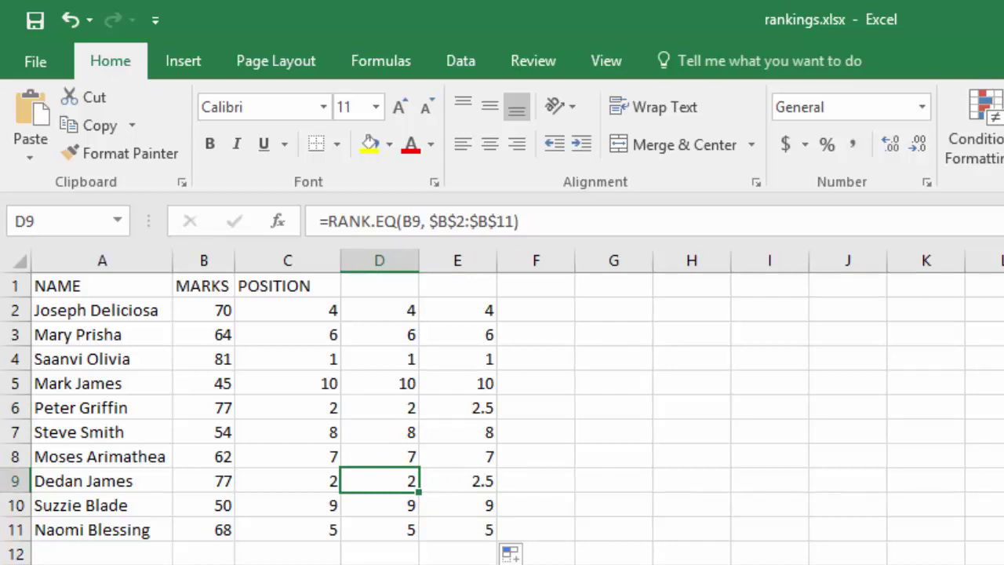
Label D1 as RANK.EQ and E1 as RANK.AVG, and widen column E to fit its header
left_click(380, 286)
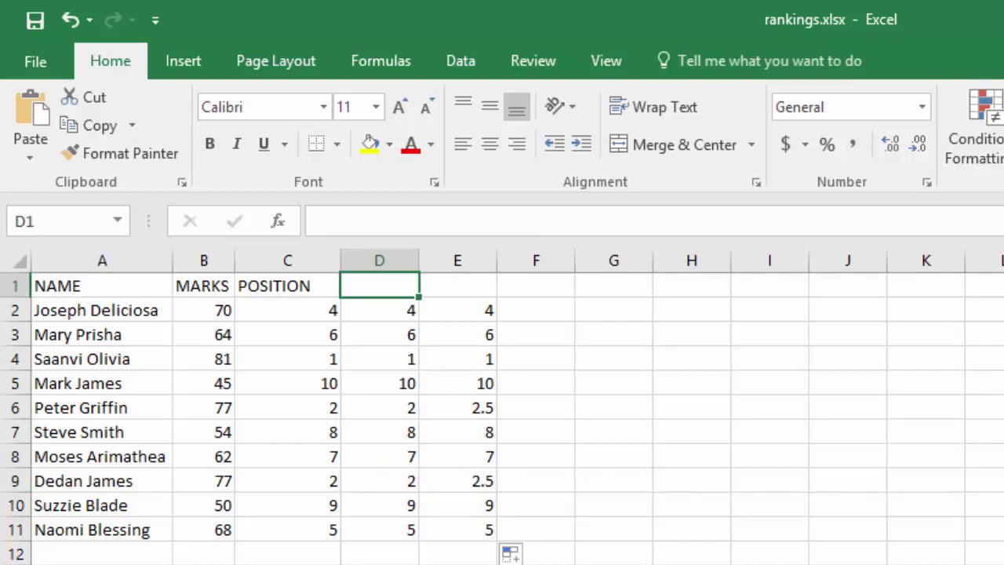
type("RANK.EQ")
key("Tab")
type("RANK.AVG")
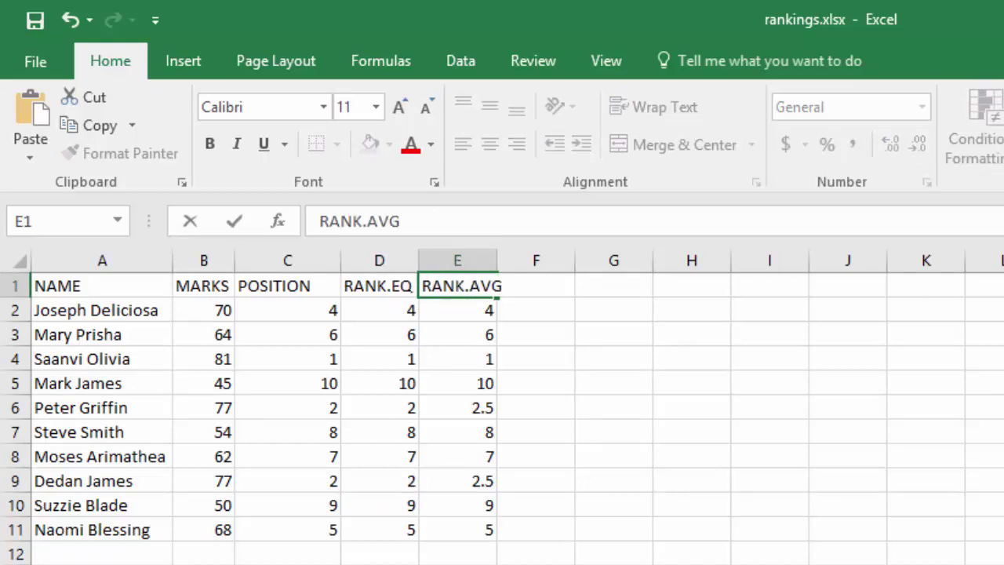
double_click(499, 261)
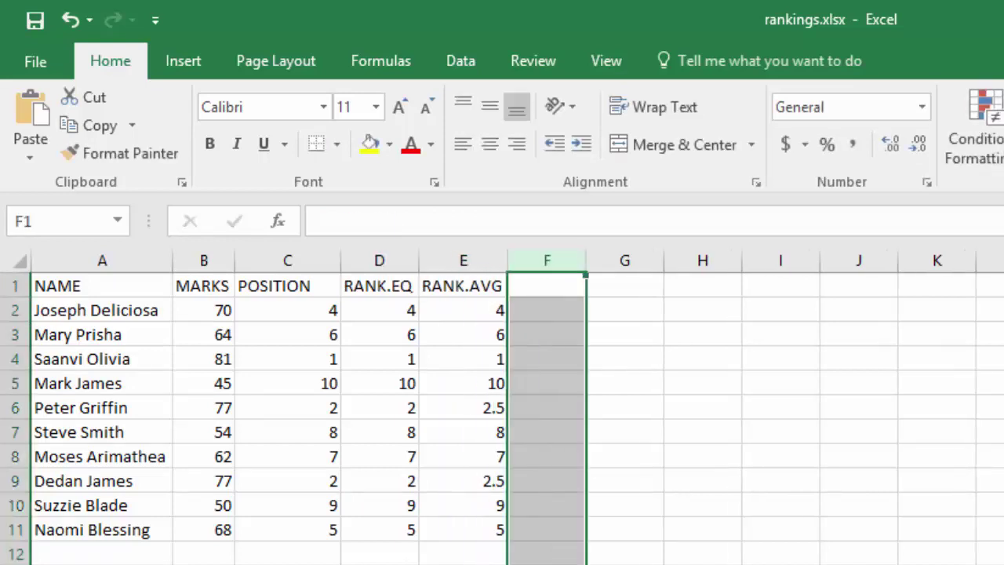